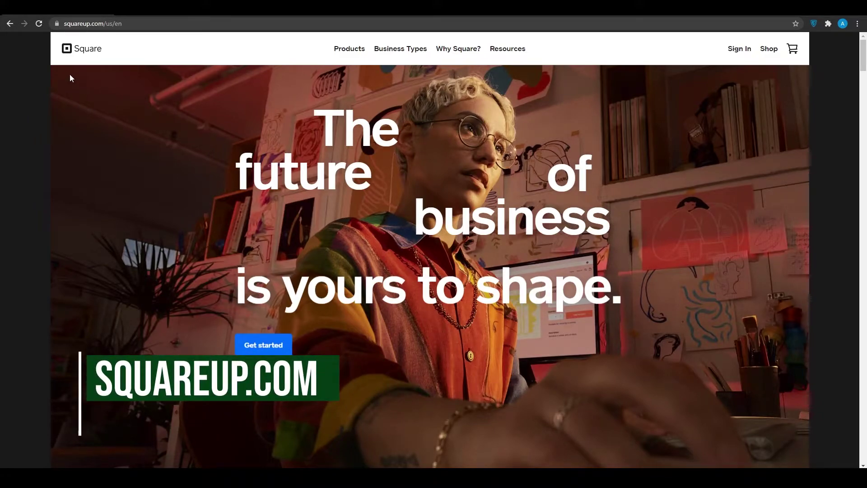
scroll(116, 88, "down", 3)
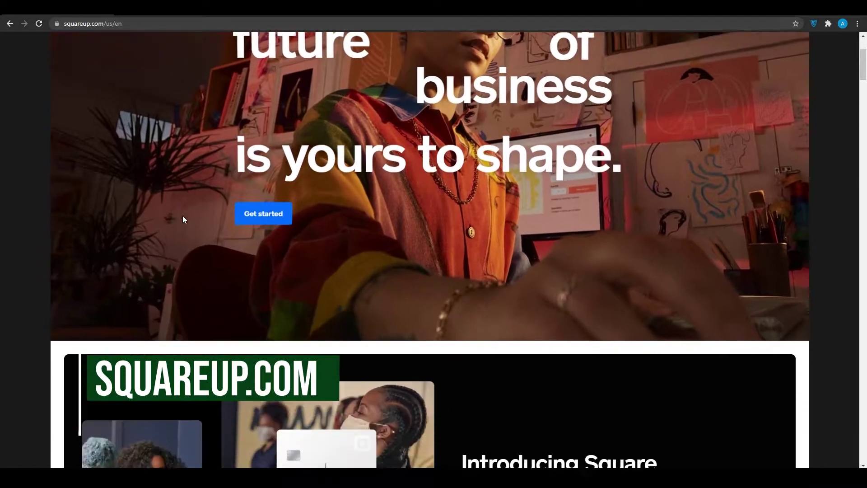
scroll(179, 217, "down", 1)
scroll(181, 210, "down", 9)
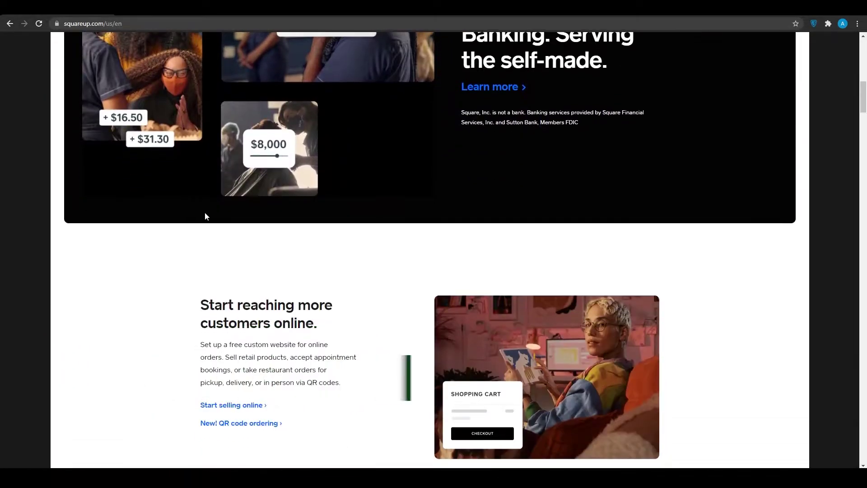
scroll(205, 216, "up", 12)
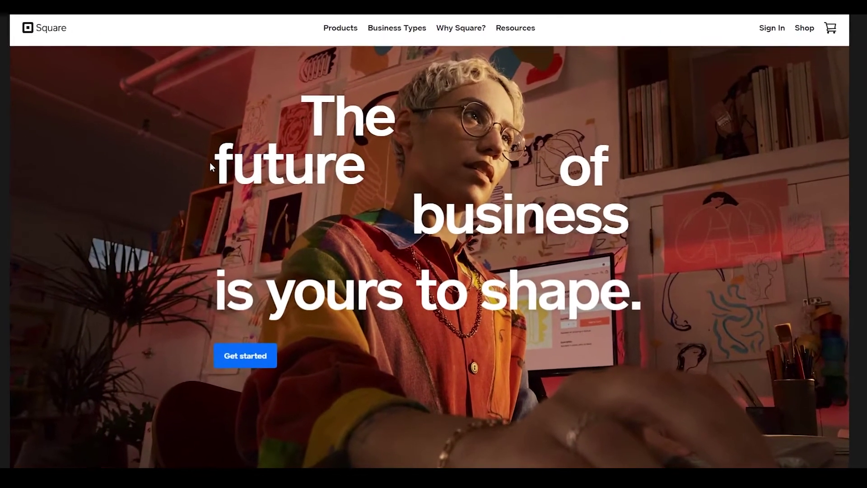
scroll(211, 166, "down", 4)
scroll(211, 165, "up", 4)
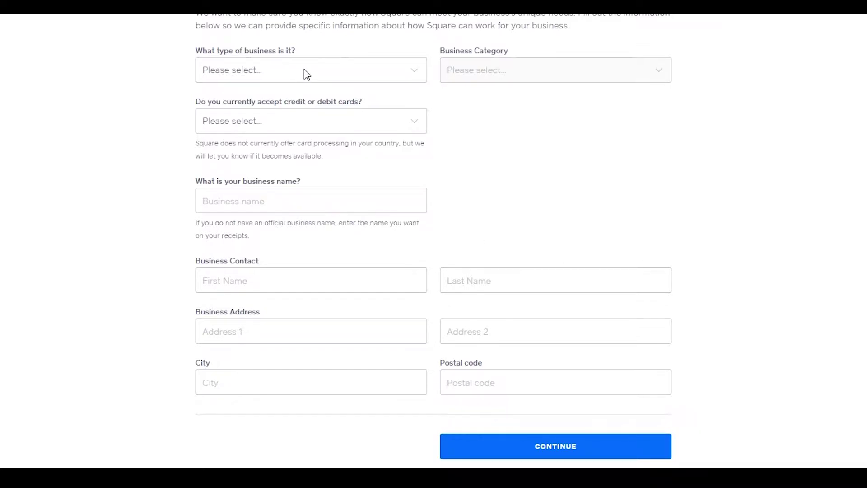
Step: Set the business type to Food and Drink and the business category to Bakery, then open the card acceptance question's choices
left_click(286, 74)
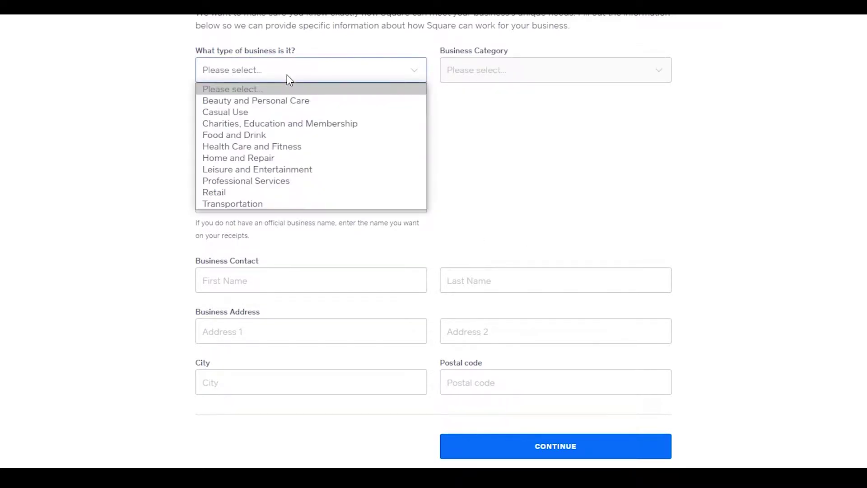
left_click(276, 135)
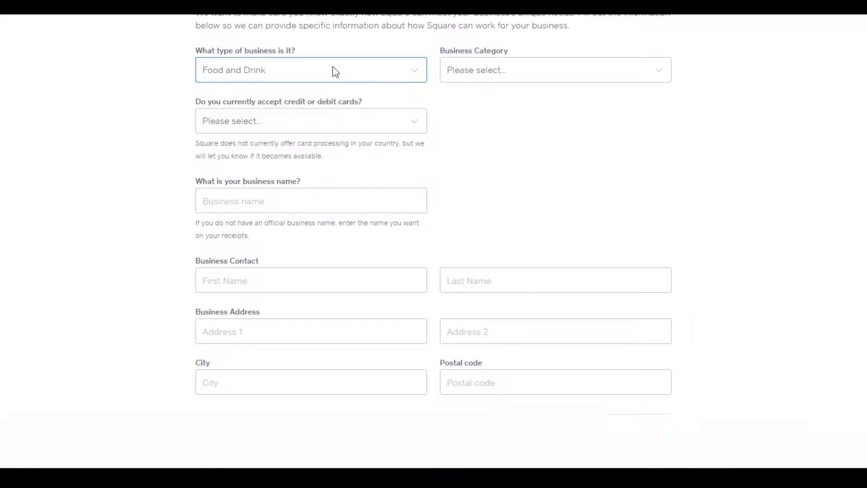
left_click(474, 70)
left_click(461, 100)
left_click(474, 69)
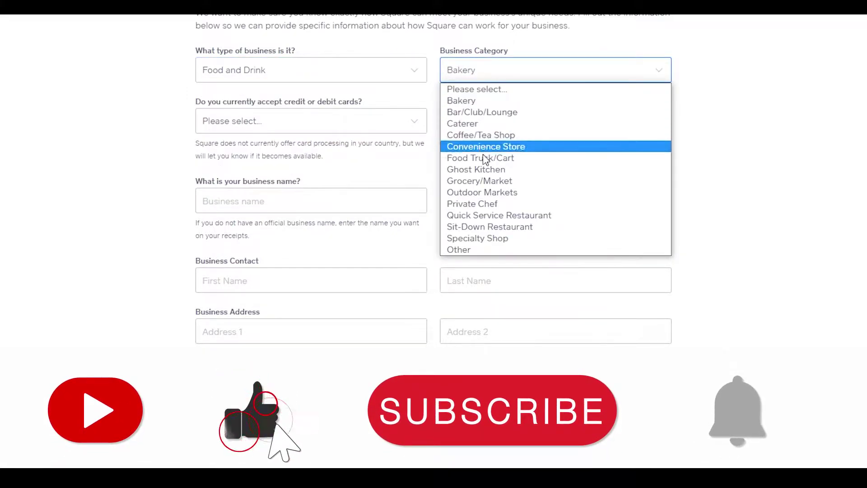
left_click(484, 100)
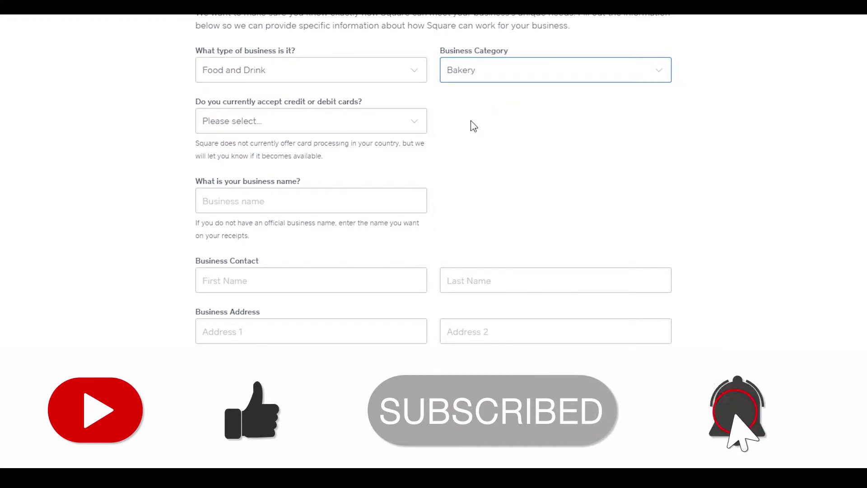
left_click(368, 123)
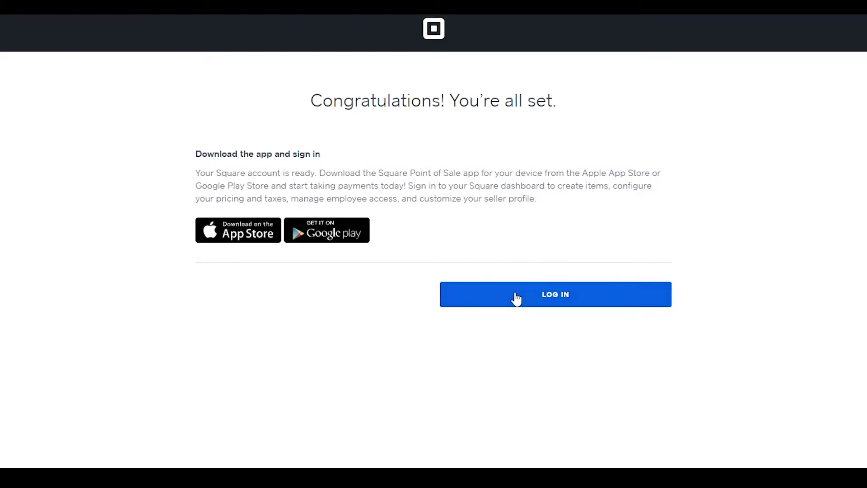
Step: Continue from the account-ready page to log in and look over the dashboard's sales and customer summaries
left_click(495, 284)
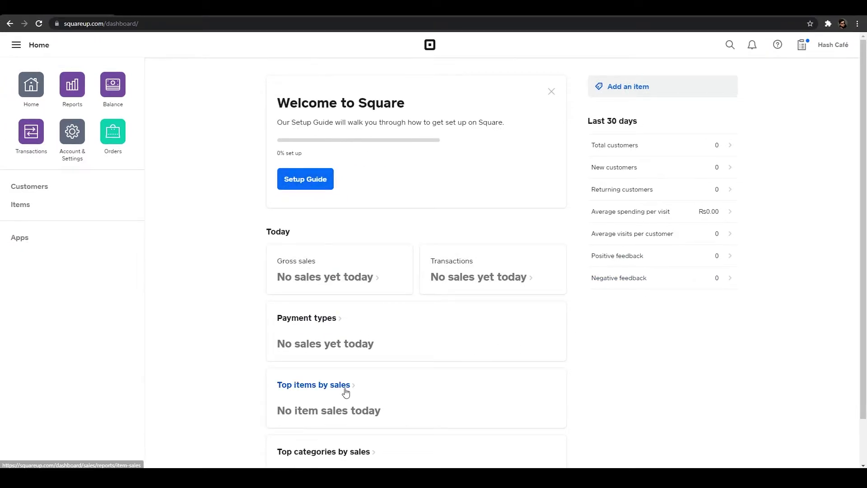
scroll(377, 310, "down", 1)
scroll(242, 286, "up", 1)
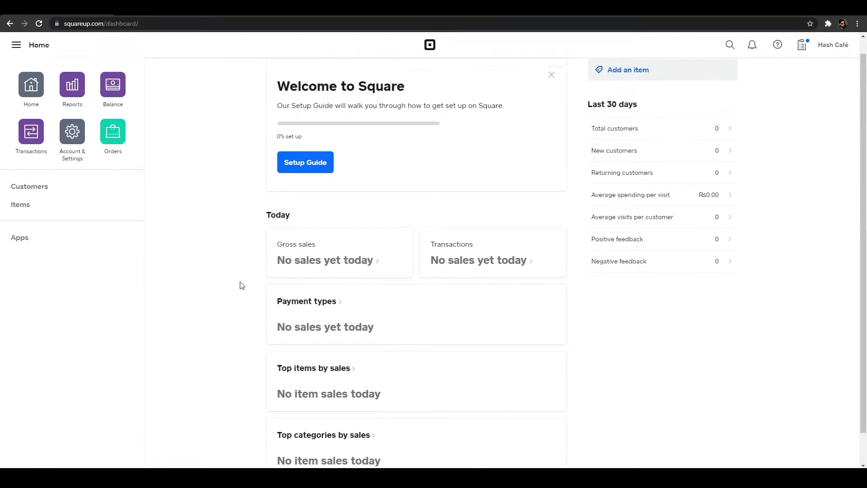
scroll(681, 187, "down", 1)
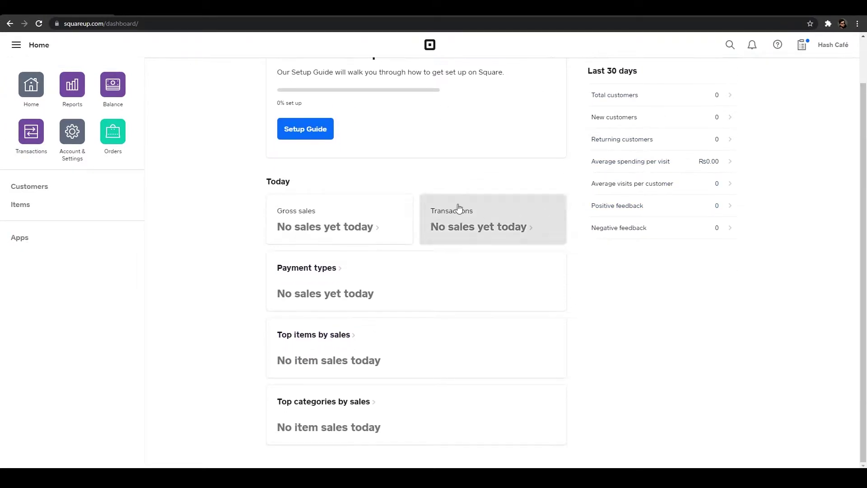
scroll(260, 353, "up", 1)
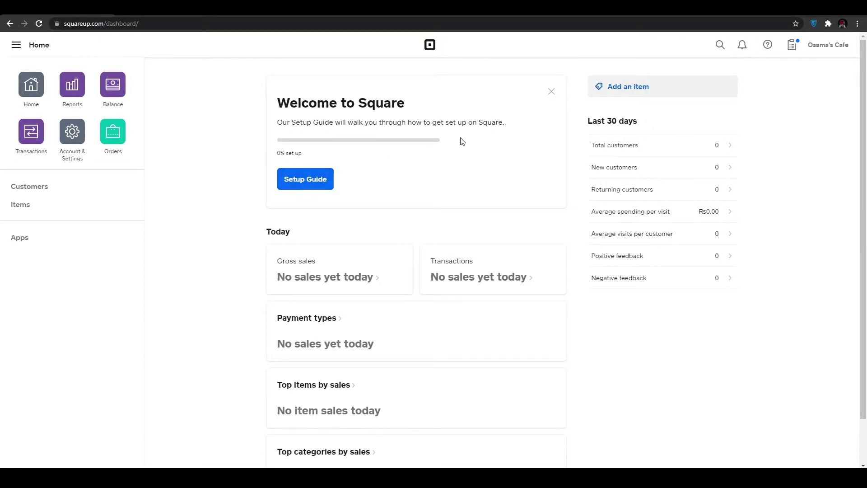
left_click(311, 189)
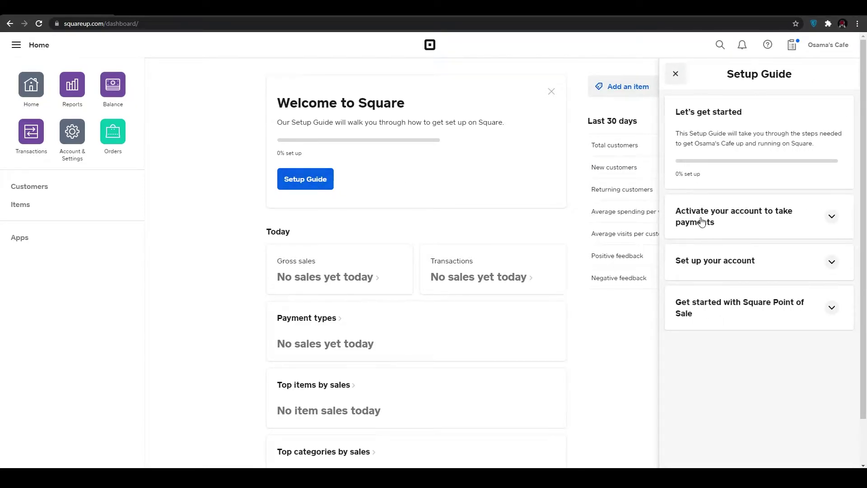
left_click(832, 216)
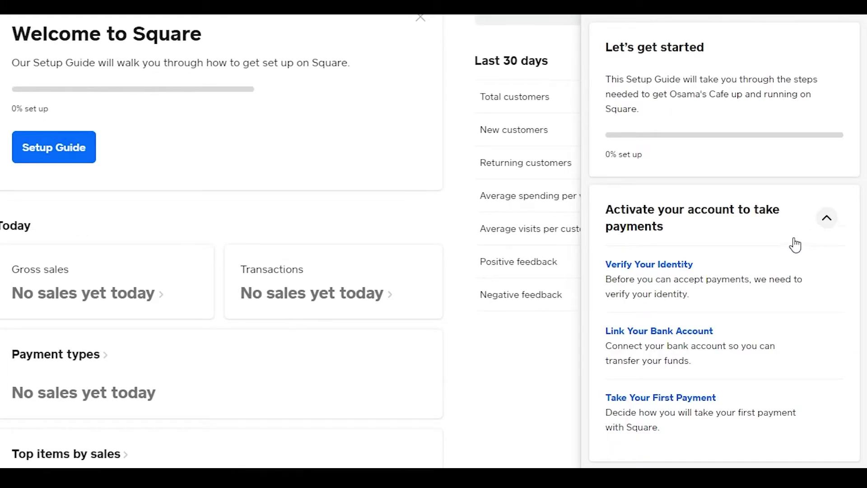
scroll(745, 242, "down", 1)
left_click(677, 239)
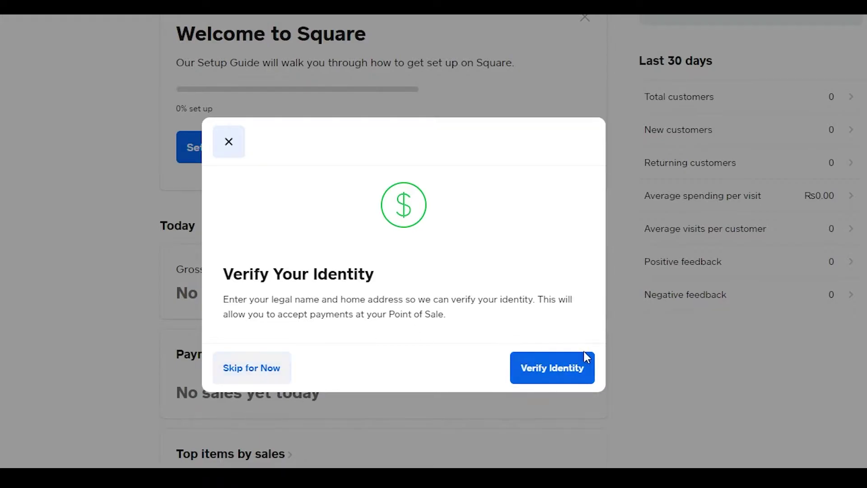
left_click(278, 373)
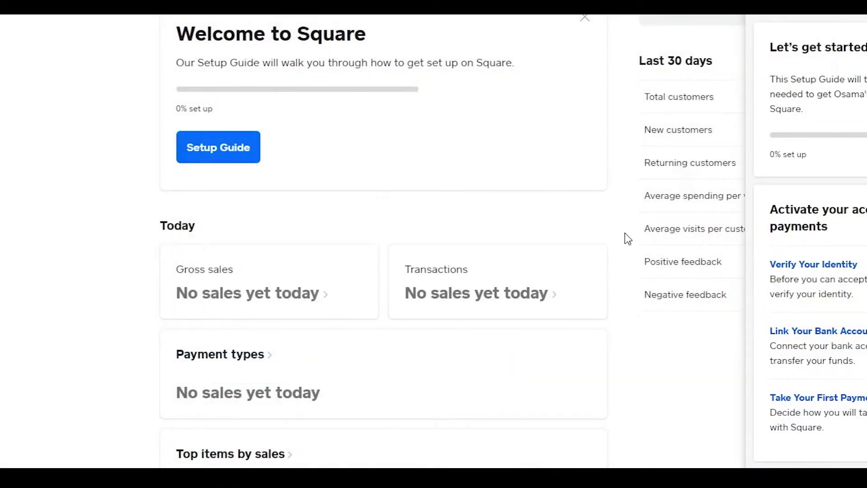
Step: Review the Setup Guide's tasks for activating payments, setting up the account and getting started with Square Point of Sale
scroll(808, 226, "down", 1)
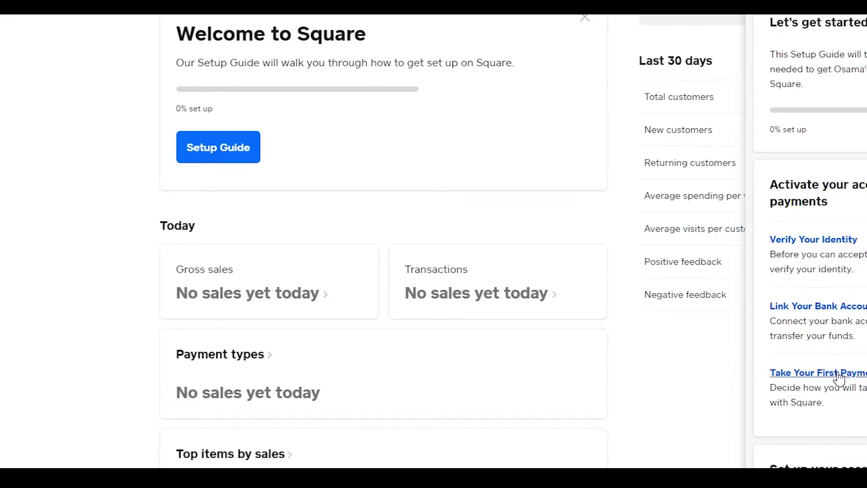
scroll(846, 422, "down", 2)
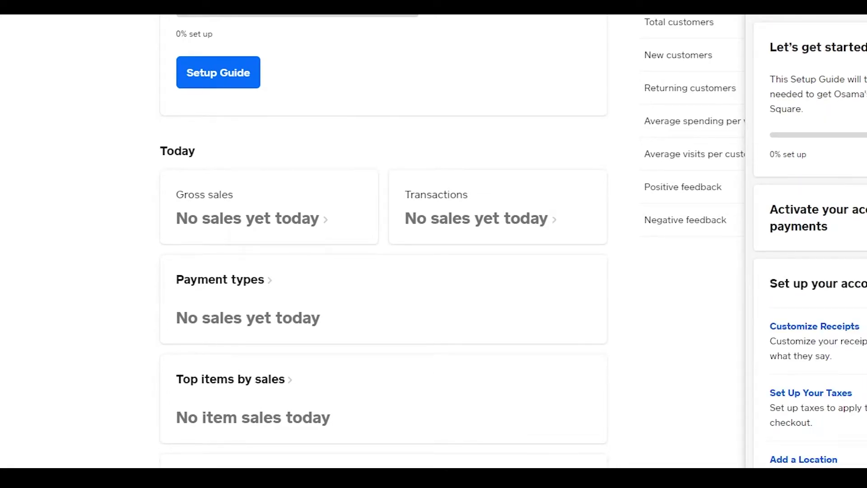
scroll(813, 235, "down", 2)
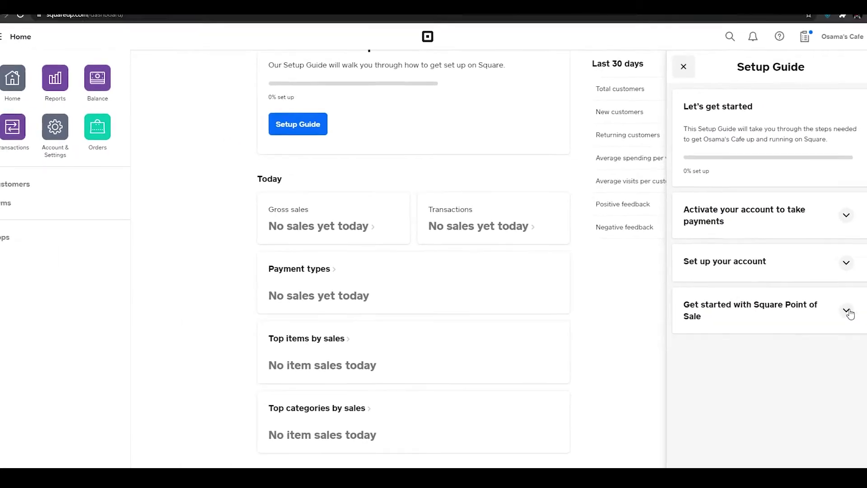
left_click(847, 311)
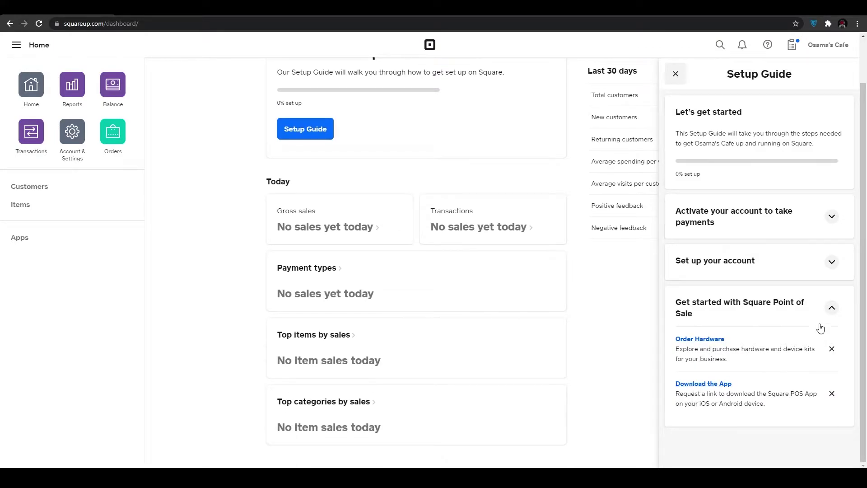
left_click(832, 308)
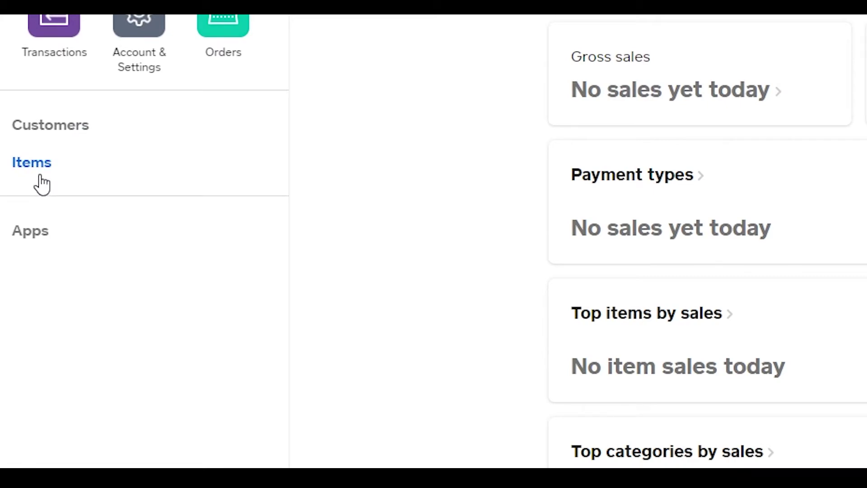
Step: Create and save an item category named Bakery
left_click(33, 178)
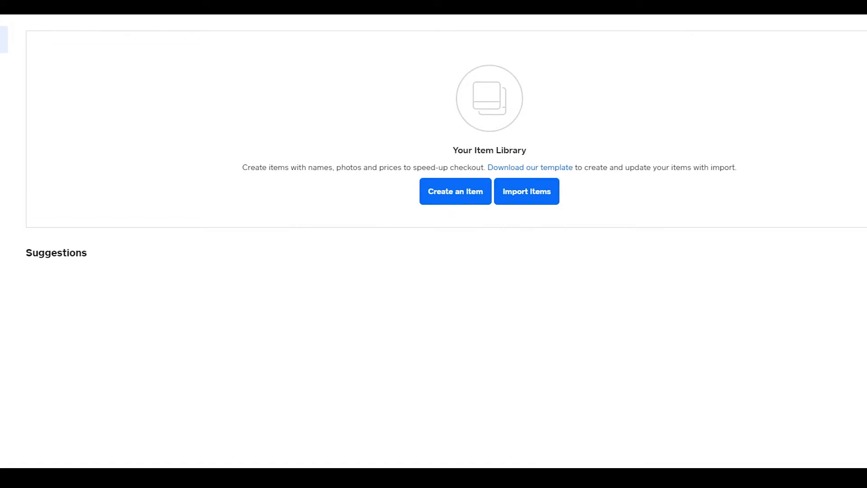
left_click(3, 92)
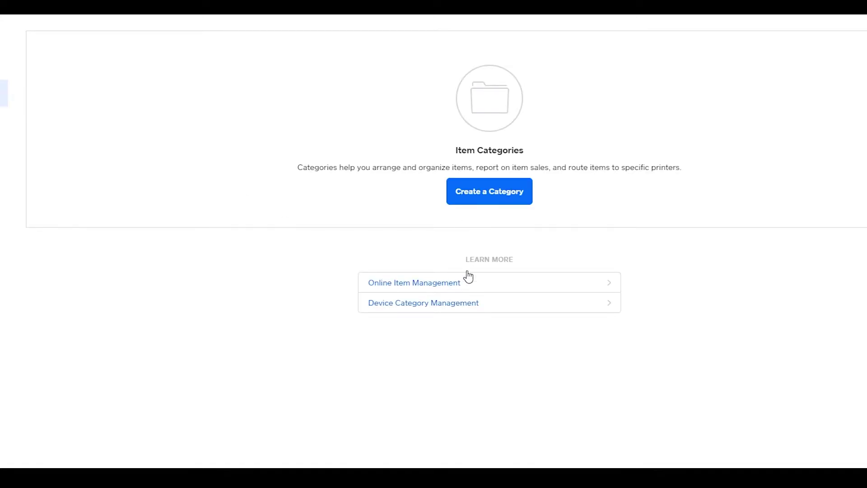
left_click(506, 198)
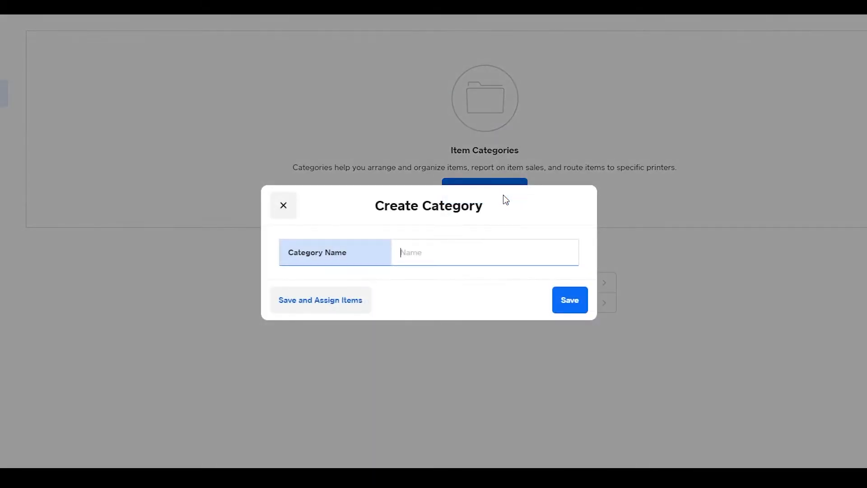
left_click(407, 258)
type("Bakery")
left_click(570, 300)
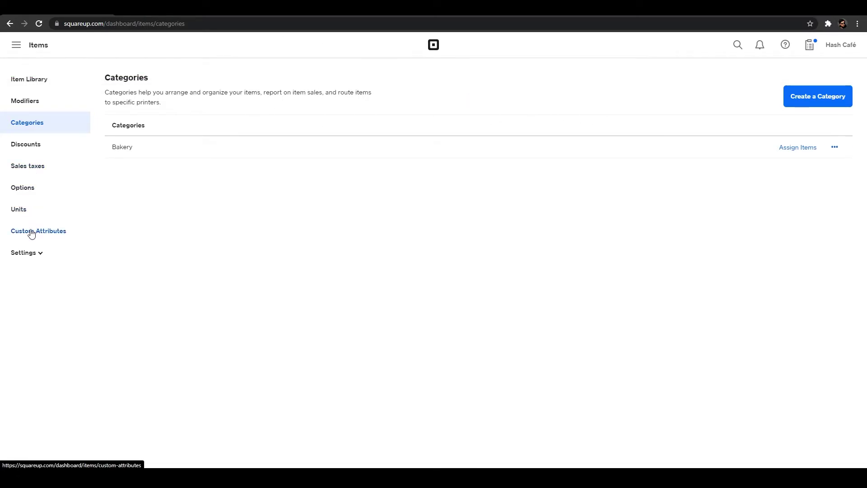
Step: Start a new library item named Black Forest Cake, assign it to the Bakery category and describe it as "This is a cake"
left_click(35, 80)
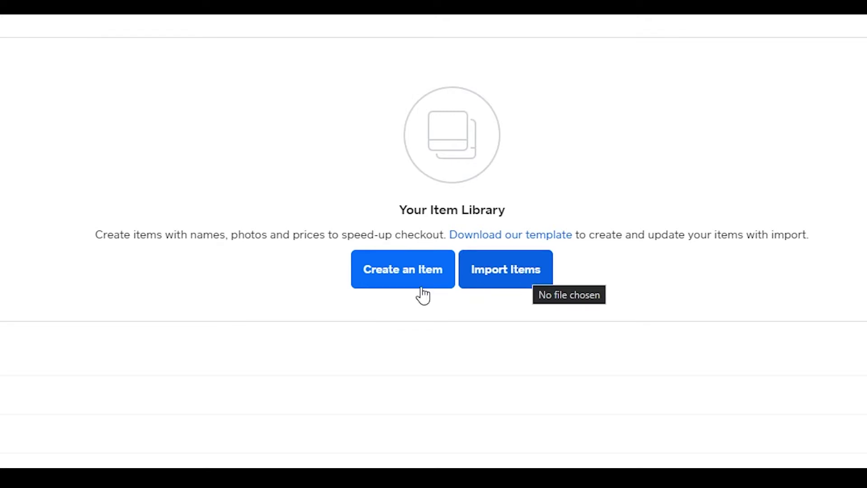
left_click(388, 288)
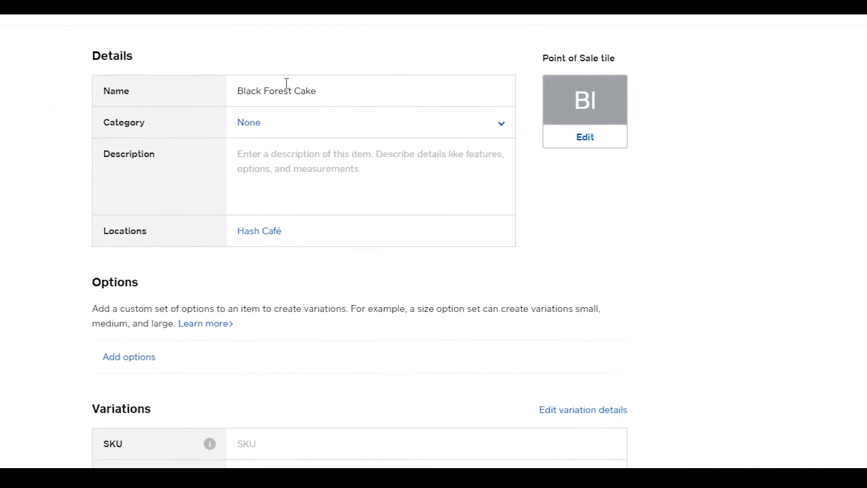
left_click(290, 138)
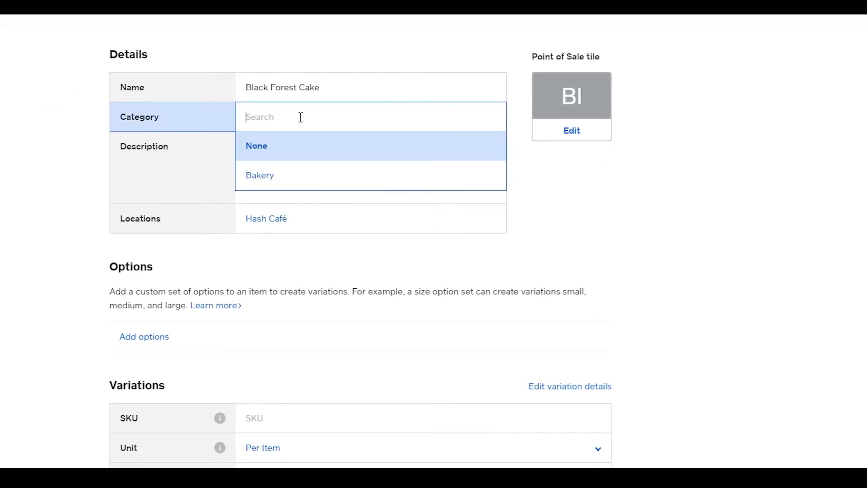
left_click(261, 177)
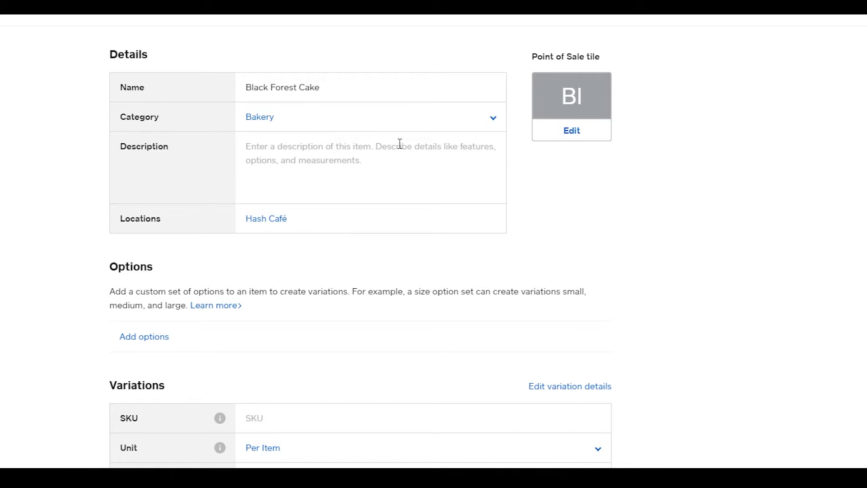
left_click(387, 149)
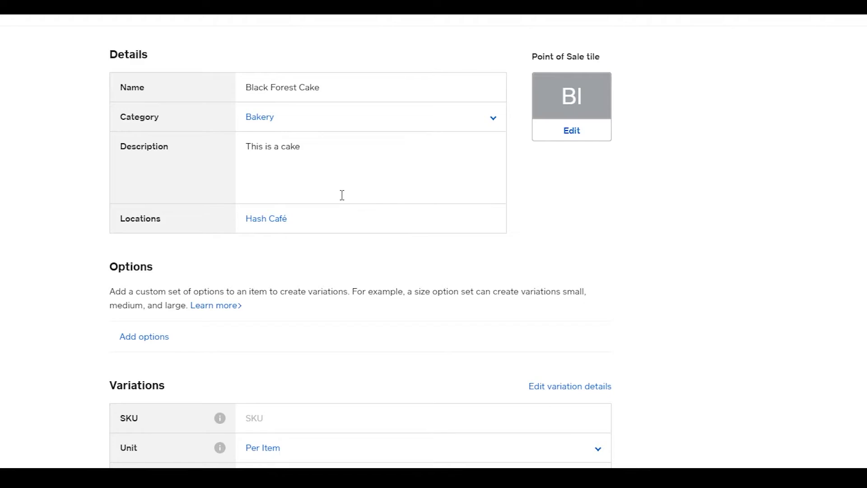
Step: Add the cake photo 109778.jpg as the item's Point of Sale tile image and finish editing the tile
scroll(259, 194, "down", 4)
scroll(259, 194, "up", 4)
left_click(583, 133)
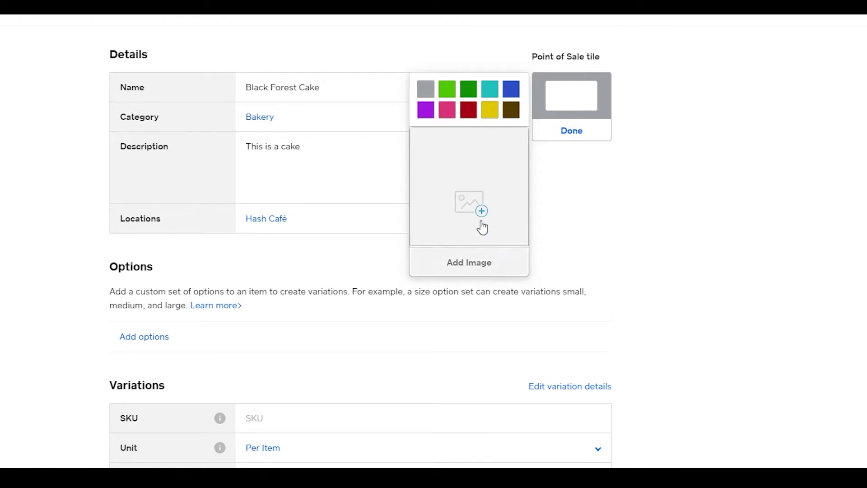
left_click(482, 228)
scroll(146, 172, "down", 5)
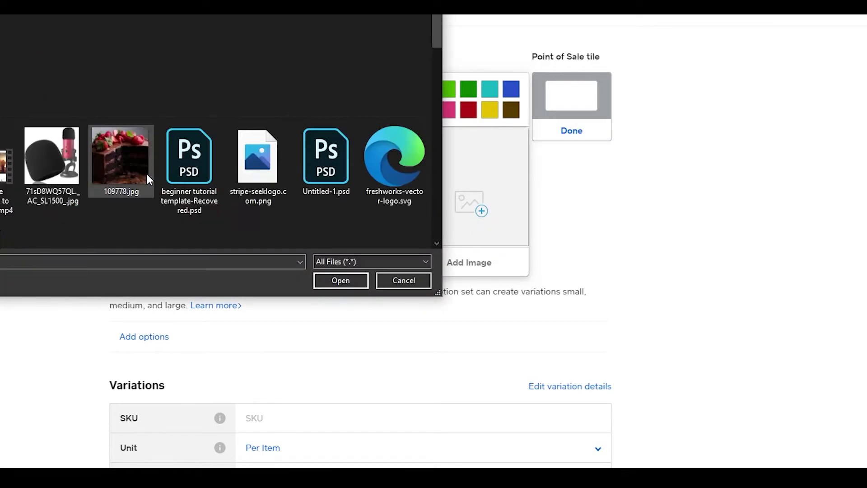
left_click(125, 144)
left_click(341, 279)
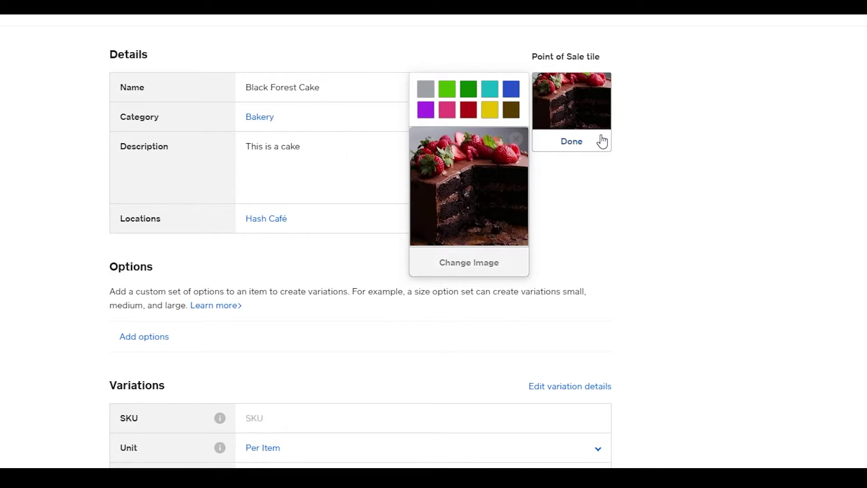
left_click(578, 149)
scroll(156, 219, "down", 4)
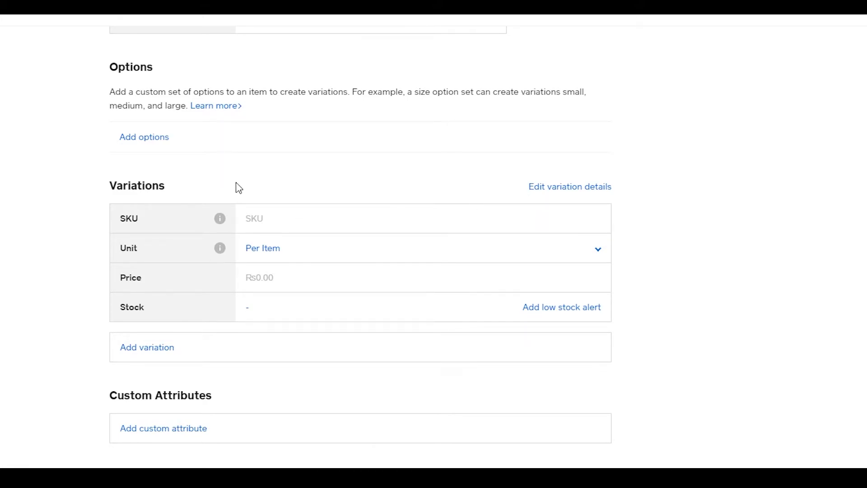
Step: Set the cake variation's unit to Per Pound, creating the Pound (lb) unit with a precision of 1
scroll(253, 184, "up", 3)
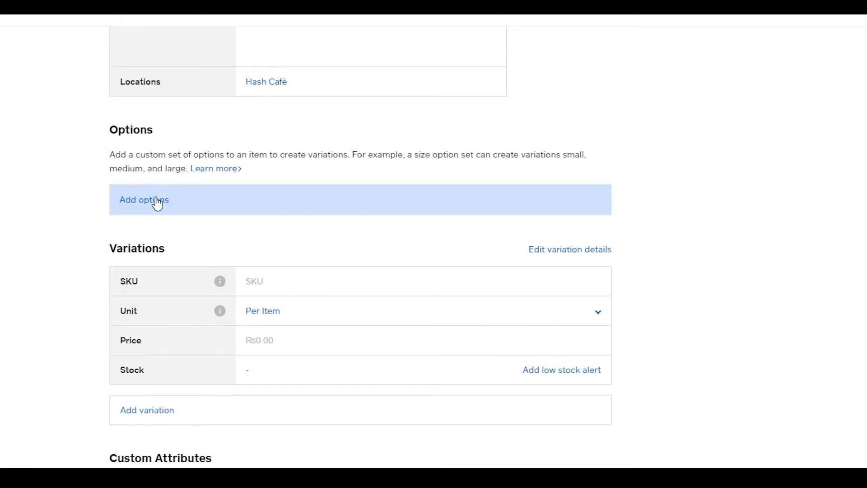
left_click(157, 202)
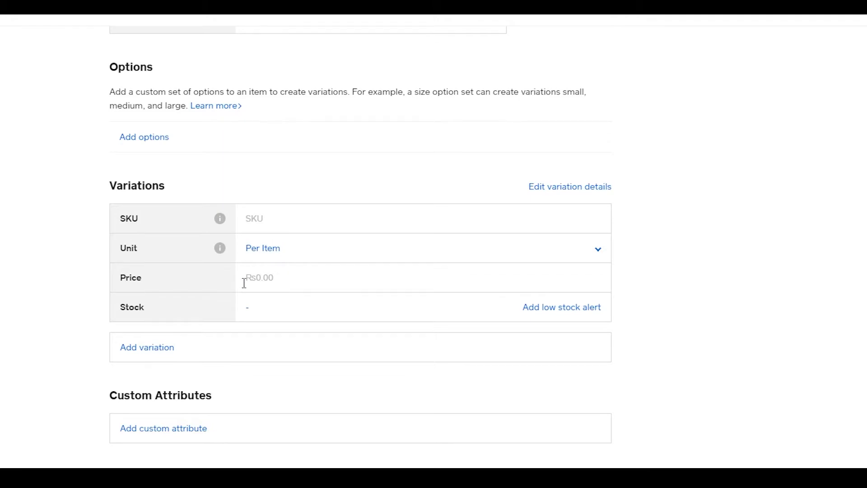
left_click(290, 241)
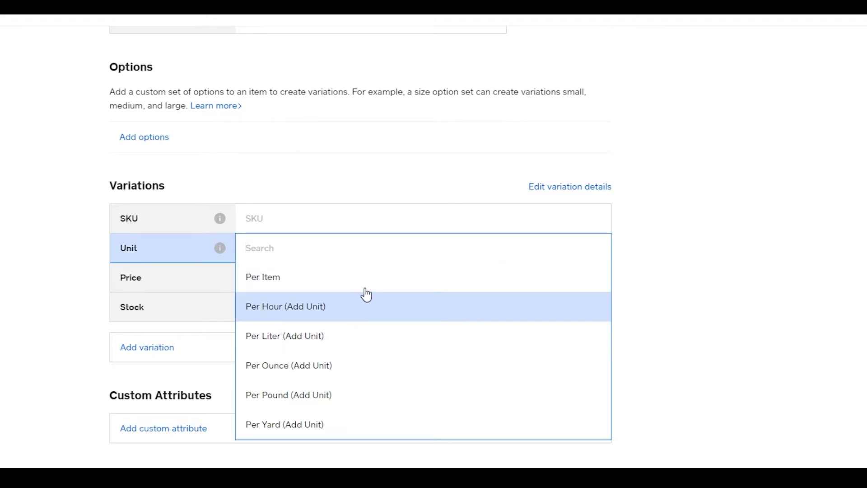
left_click(366, 392)
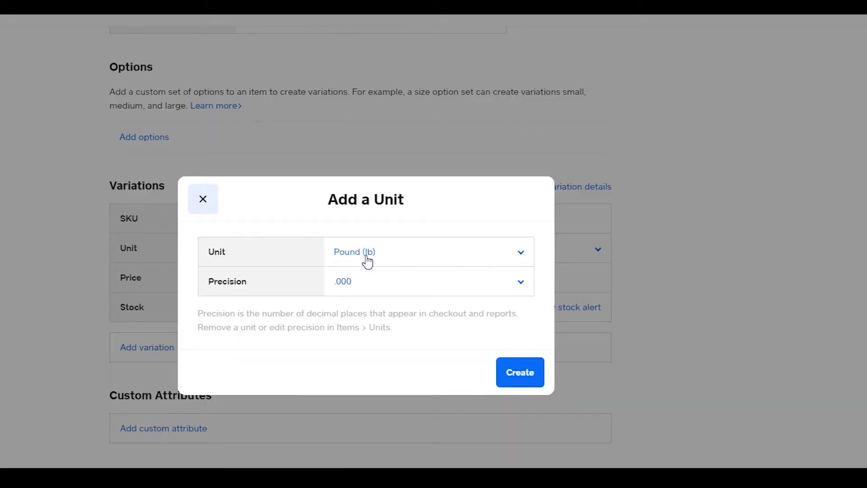
left_click(367, 252)
left_click(289, 281)
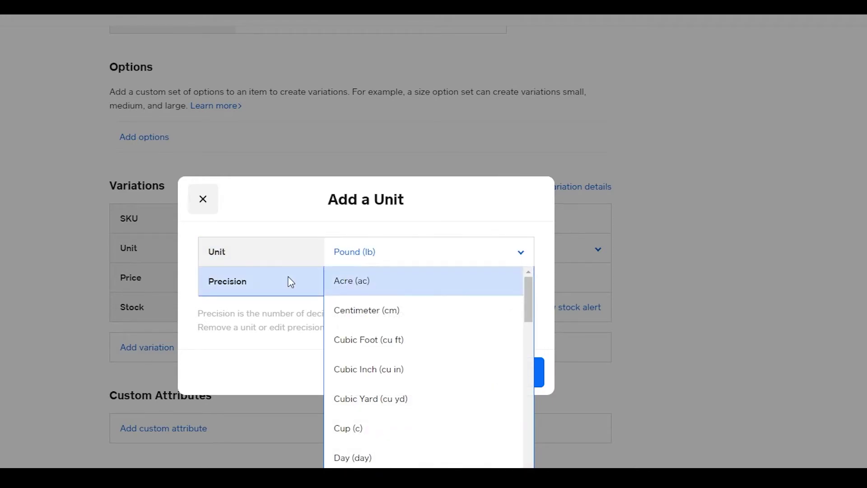
left_click(354, 310)
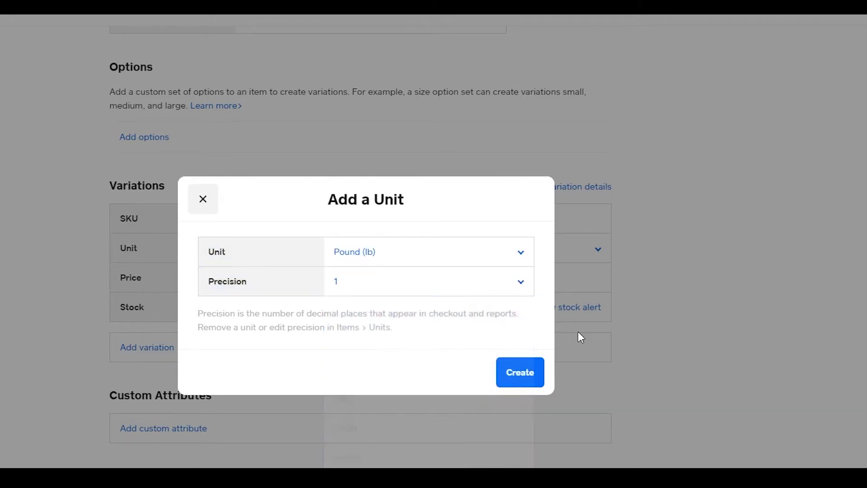
left_click(538, 376)
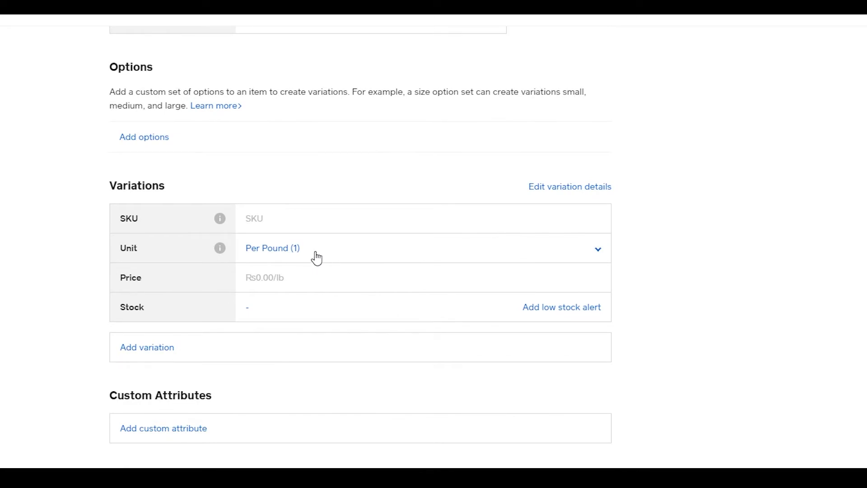
Step: Set the variation's price to Rs200.00 per pound
left_click(319, 279)
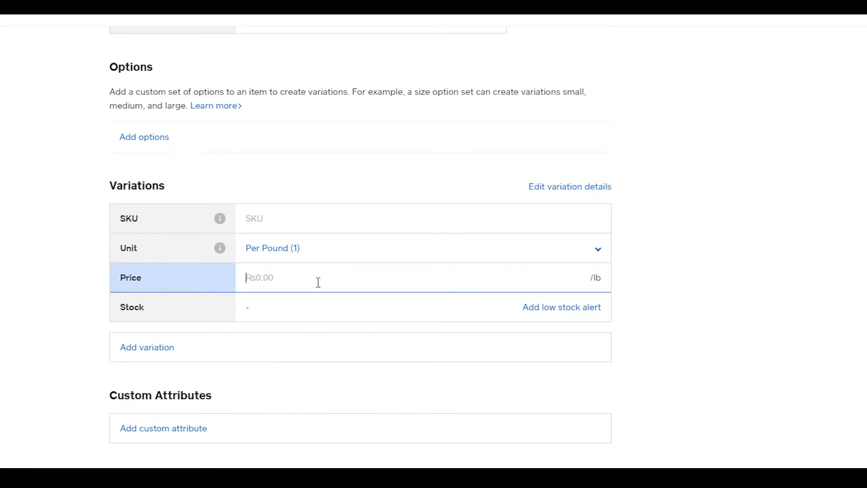
type("200")
left_click(719, 312)
Step: Add 50 lb of received stock for the variation at Hash Café, with tracking on and a low stock alert at 10
left_click(550, 308)
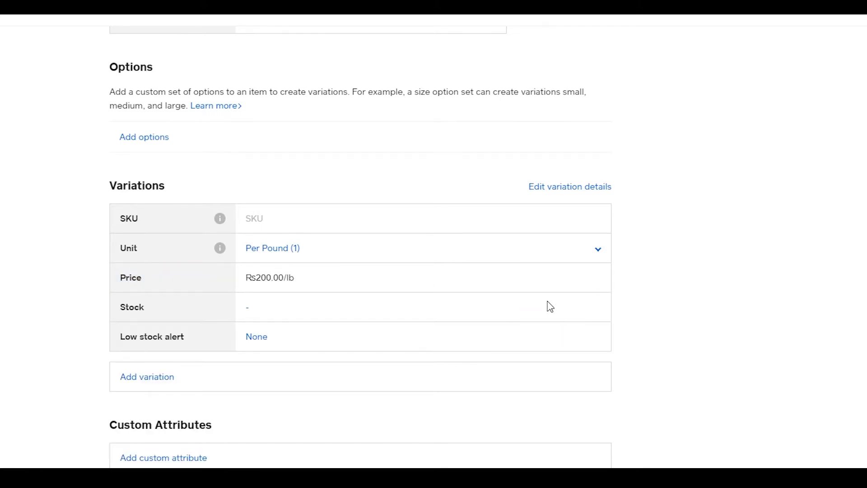
left_click(464, 307)
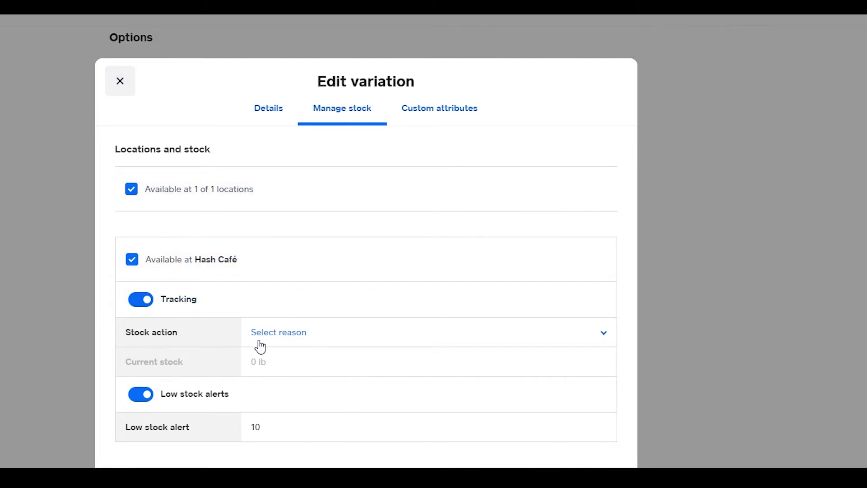
left_click(276, 340)
left_click(297, 360)
left_click(293, 346)
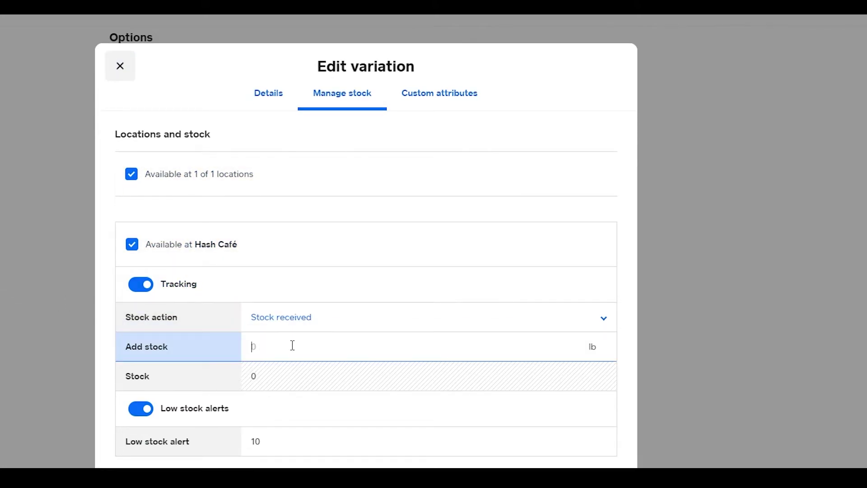
type("50")
key("Return")
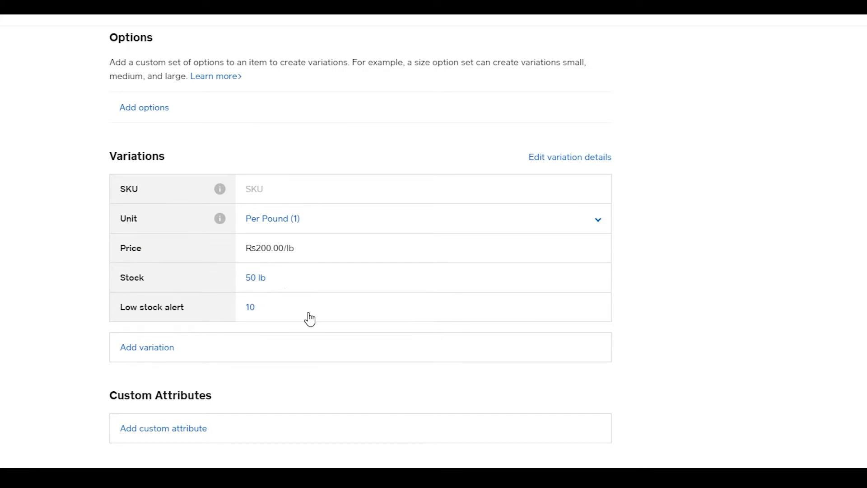
Step: Check the completed Black Forest Cake details and variation, and save the item to the library
scroll(349, 364, "up", 5)
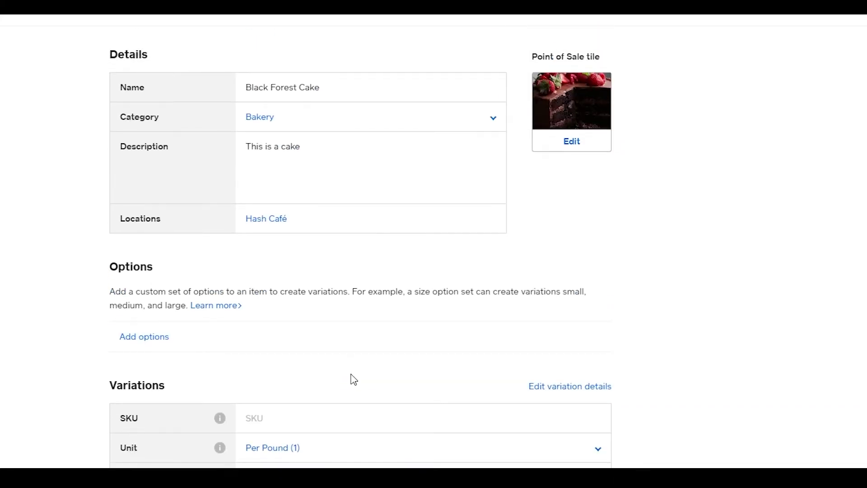
scroll(336, 308, "down", 5)
scroll(361, 244, "up", 5)
scroll(275, 322, "down", 5)
scroll(274, 447, "up", 5)
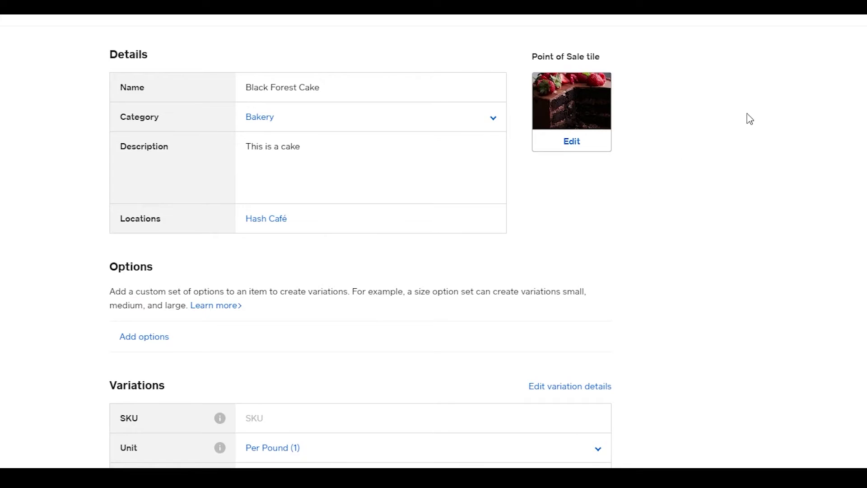
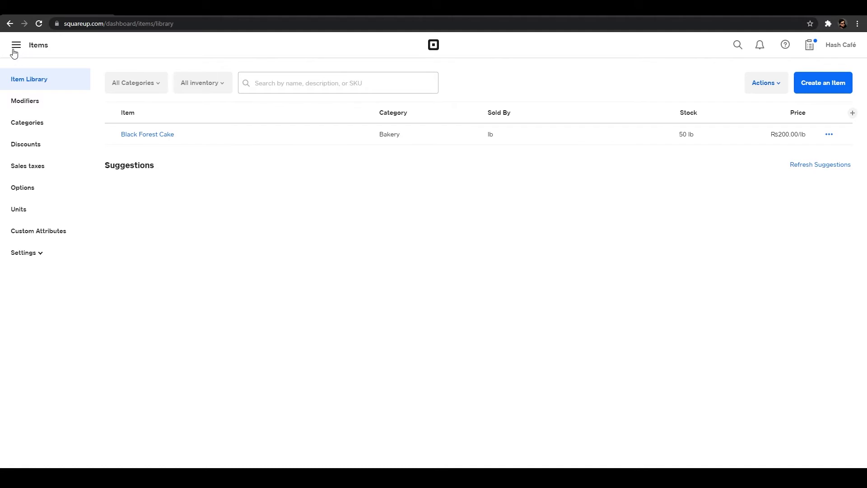
Step: Open the customer directory and start creating a new customer
left_click(15, 48)
left_click(43, 189)
left_click(427, 333)
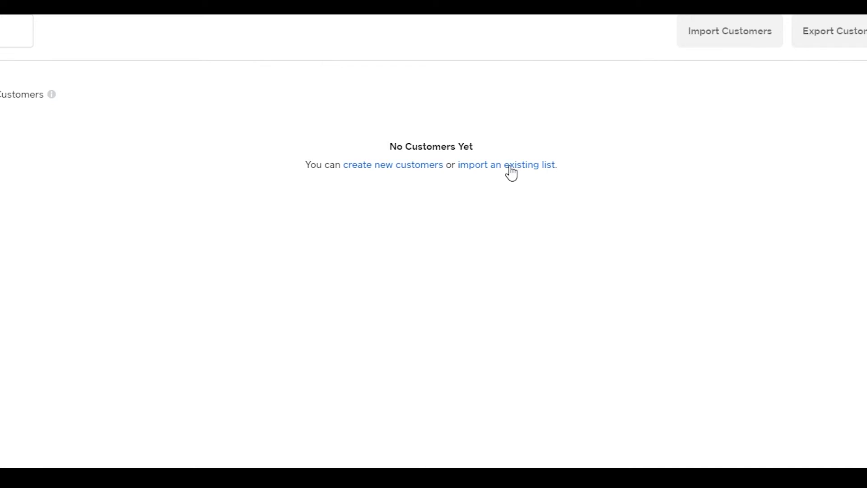
left_click(400, 174)
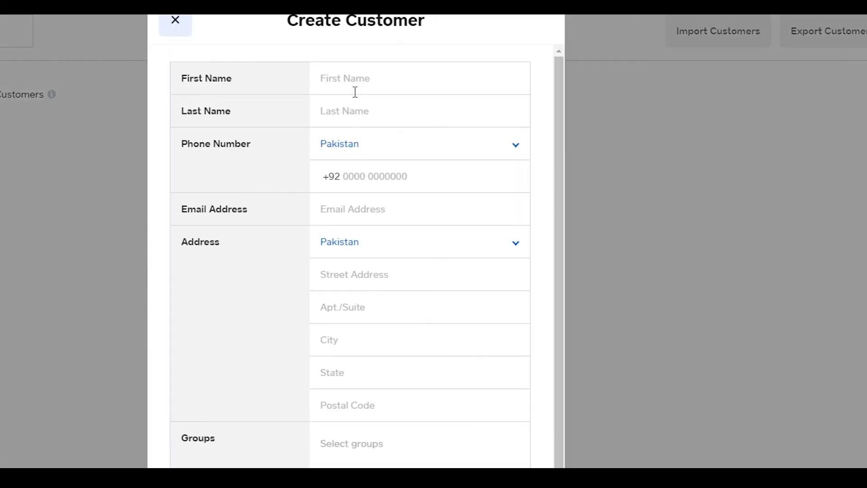
Step: Fill in the new customer's first name, last name, phone number and email address
left_click(356, 92)
scroll(360, 152, "down", 1)
scroll(430, 300, "up", 1)
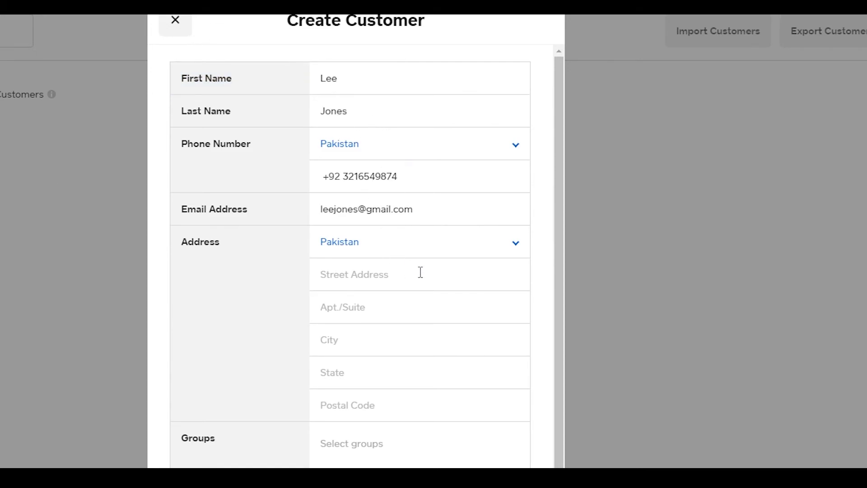
left_click(611, 462)
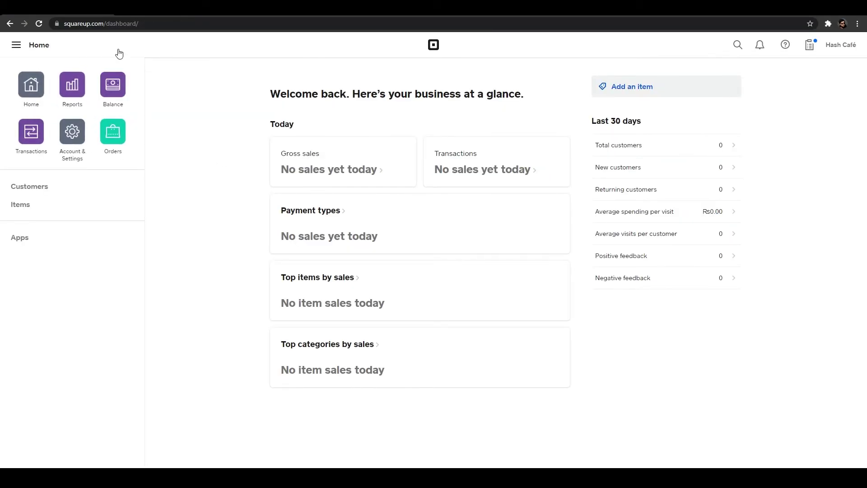
Step: View the Sales Summary report and the Balance page
left_click(72, 90)
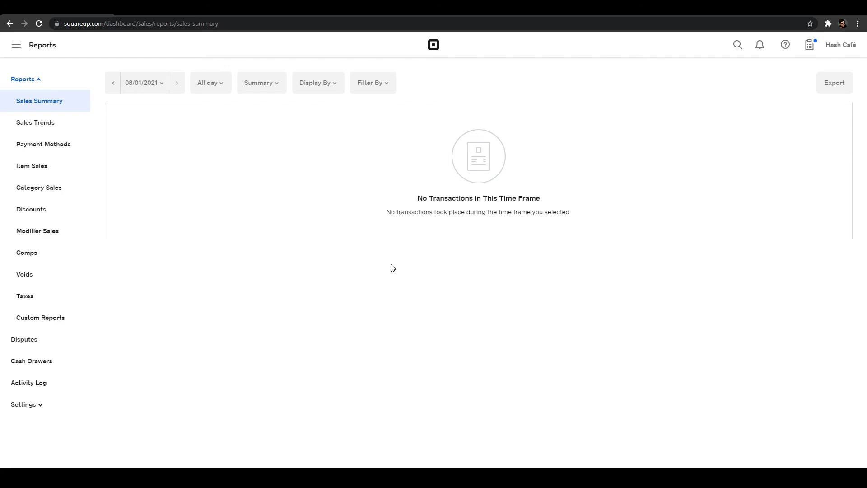
left_click(18, 50)
left_click(112, 84)
Step: View the Transactions page and return to the home dashboard
left_click(32, 132)
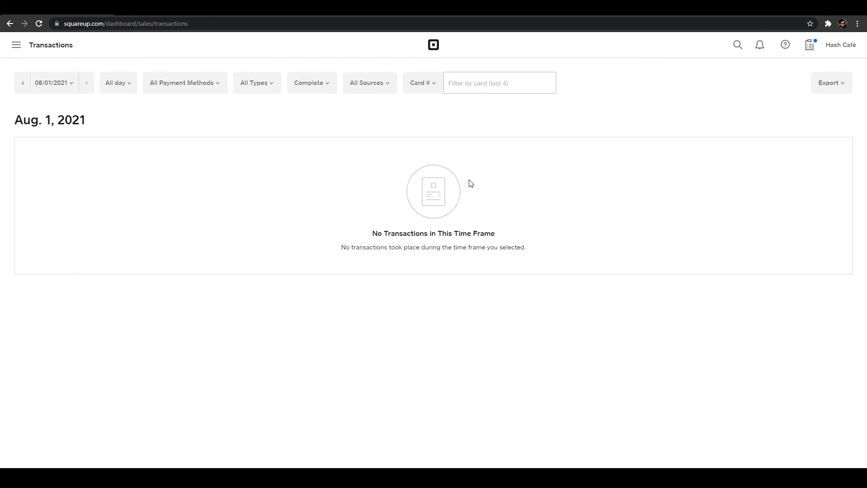
left_click(18, 46)
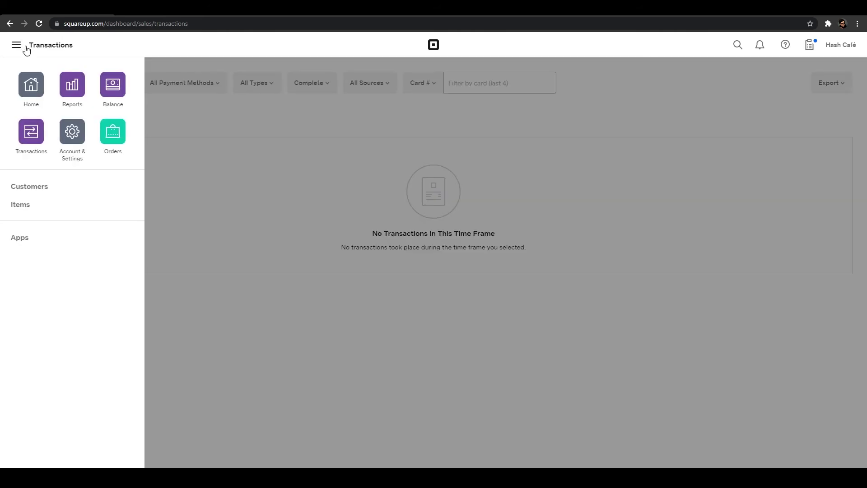
left_click(31, 84)
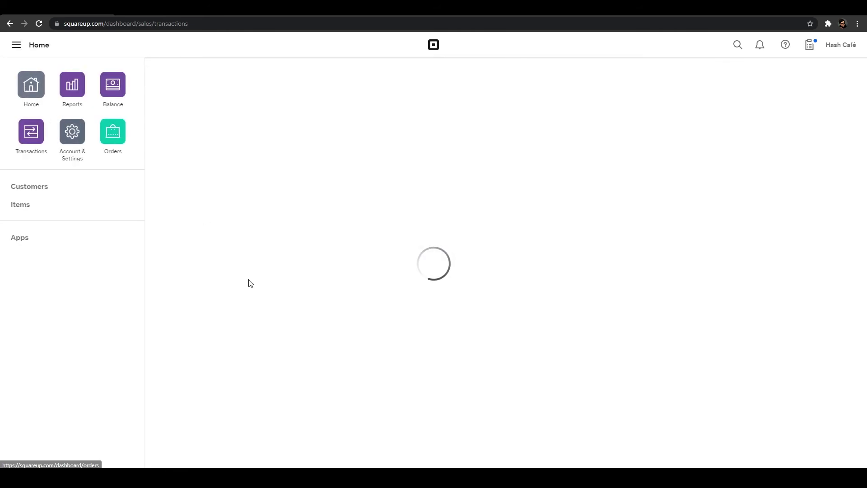